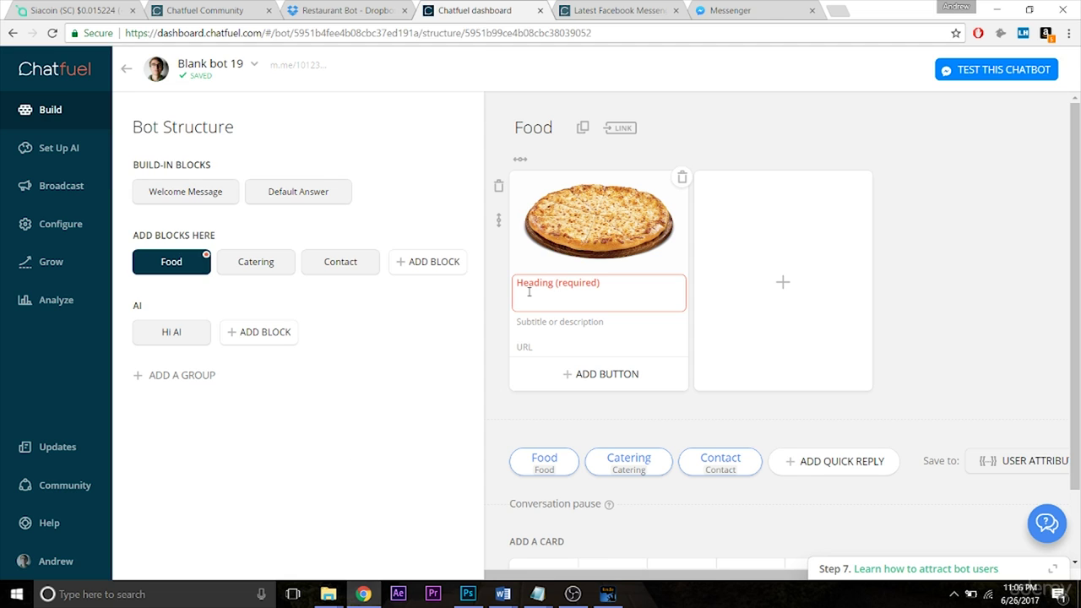
# Title the gallery card in the Food block 'Pizza'
pyautogui.click(596, 290)
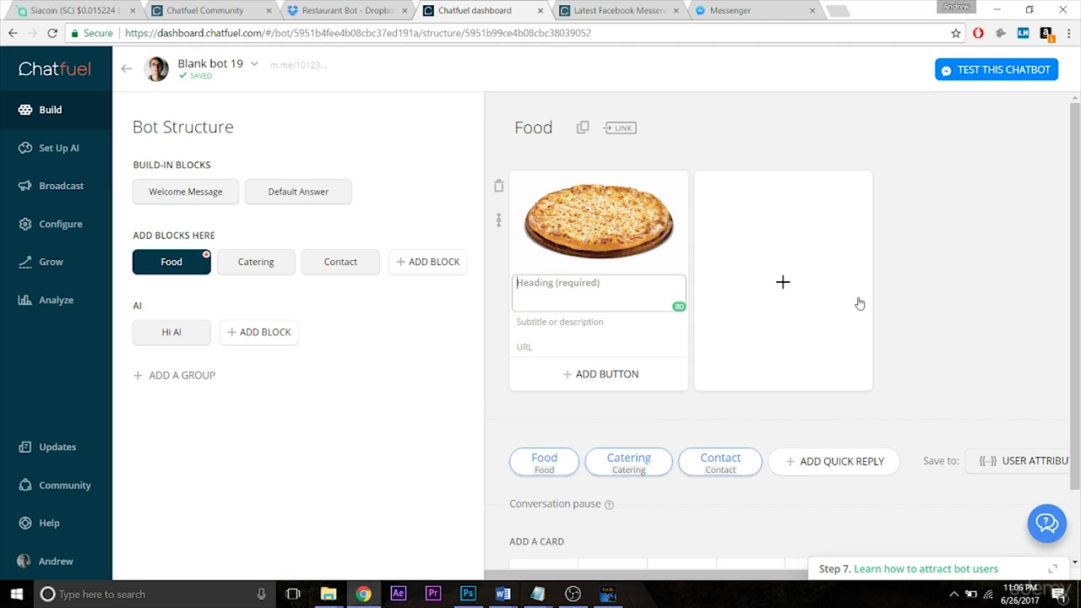
pyautogui.write('Pizza')
pyautogui.click(950, 311)
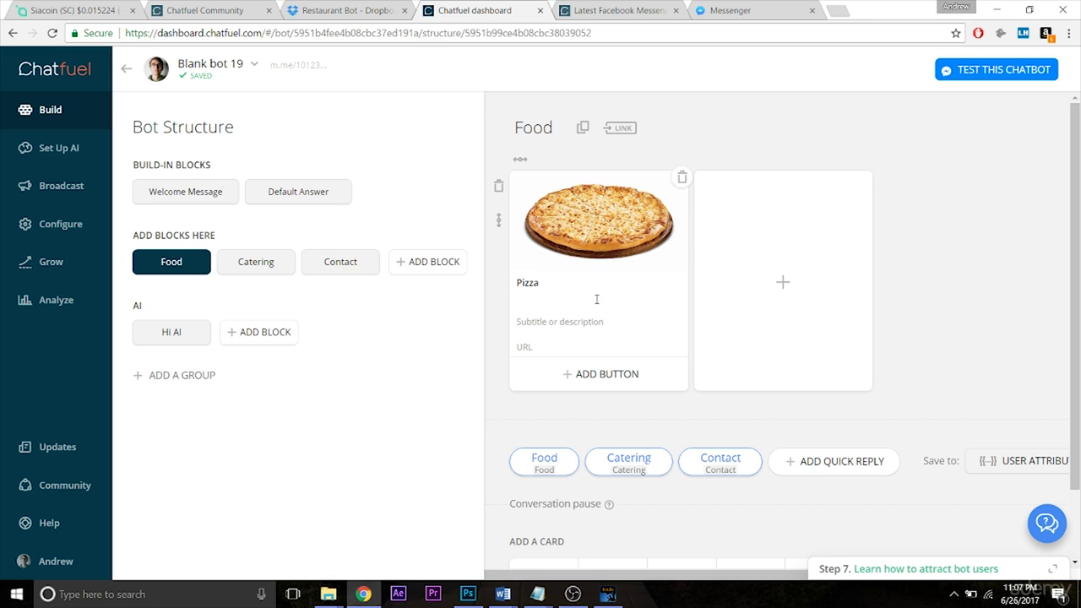
pyautogui.click(821, 316)
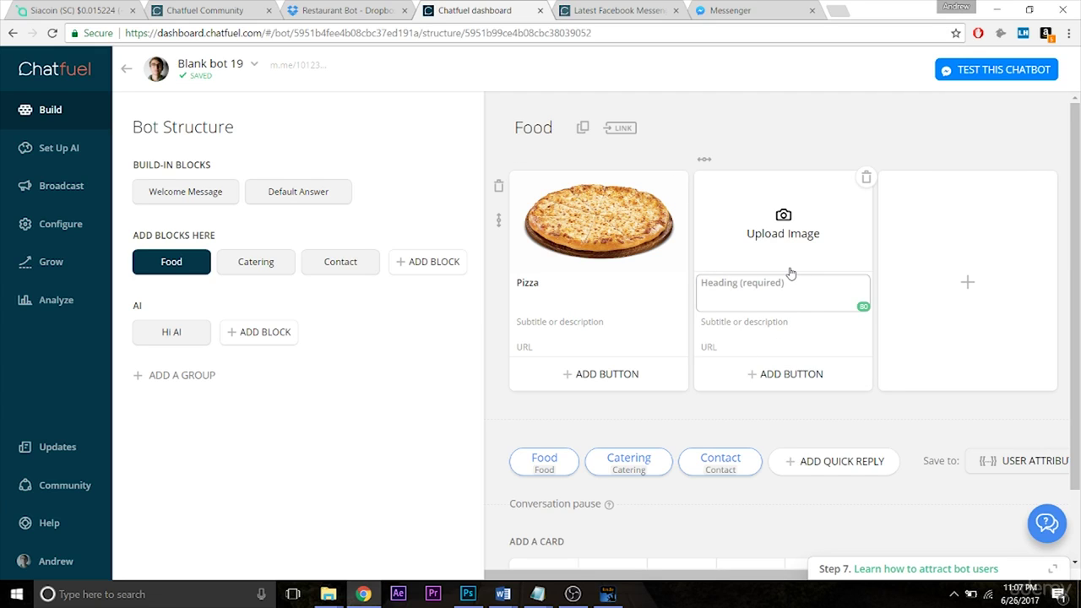
pyautogui.click(865, 179)
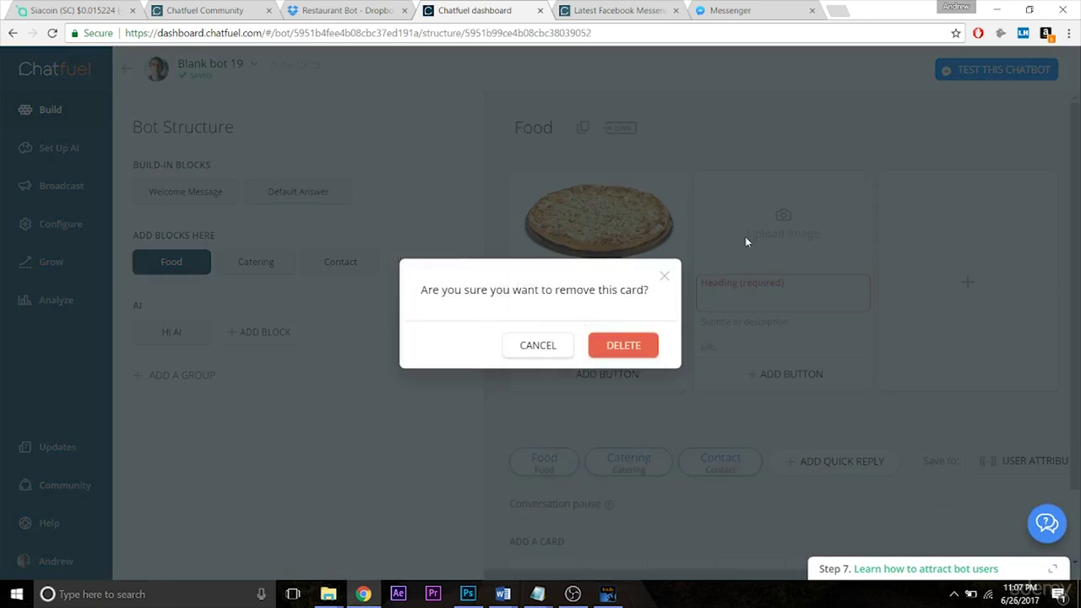
pyautogui.click(612, 348)
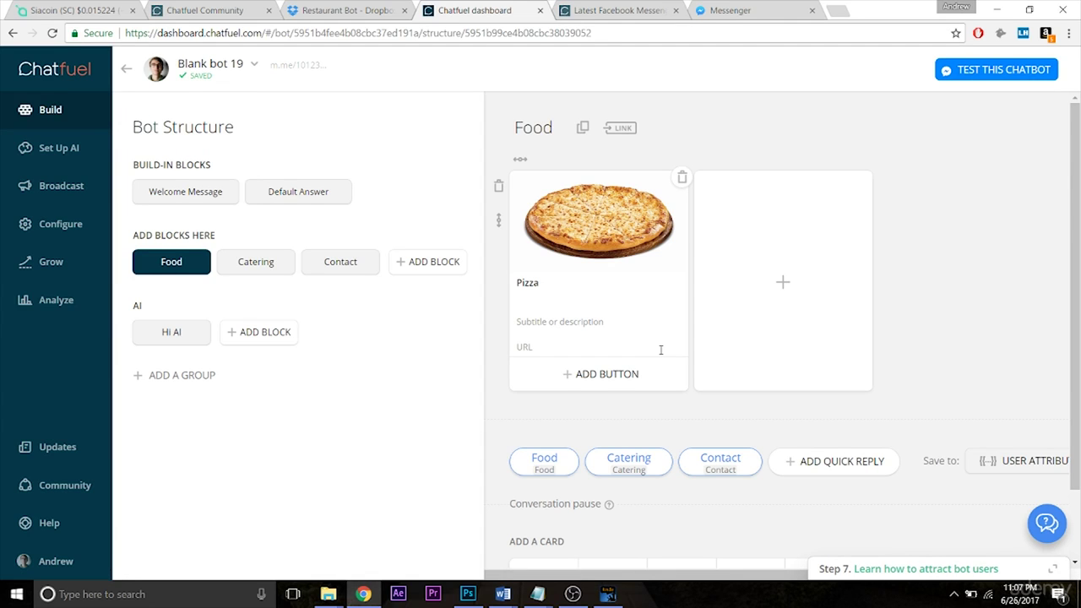
# Add a Buy button to the Pizza card priced at 15.00
pyautogui.click(550, 384)
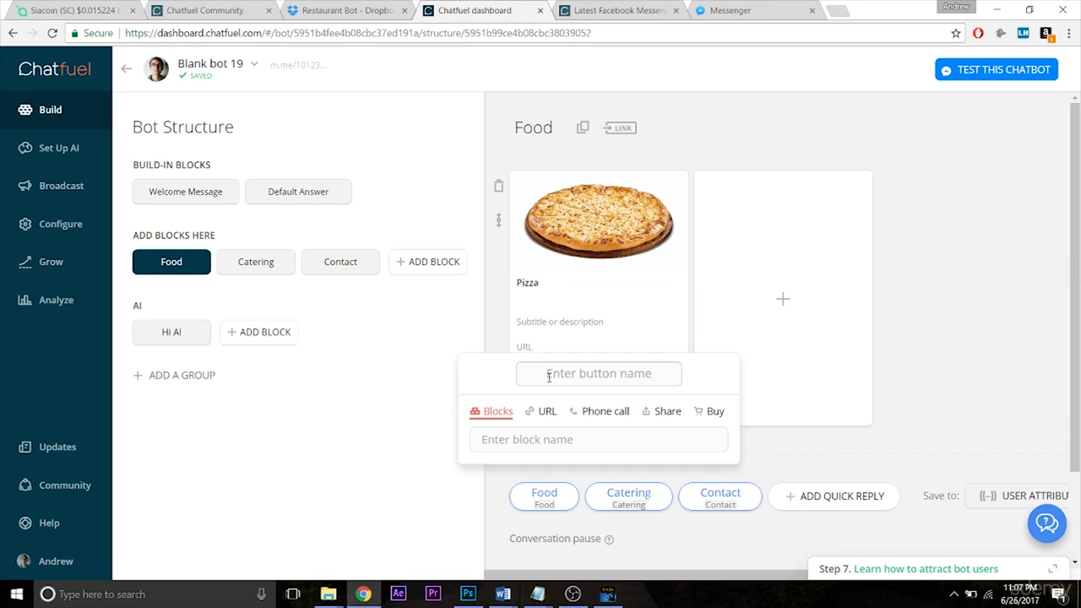
pyautogui.click(714, 419)
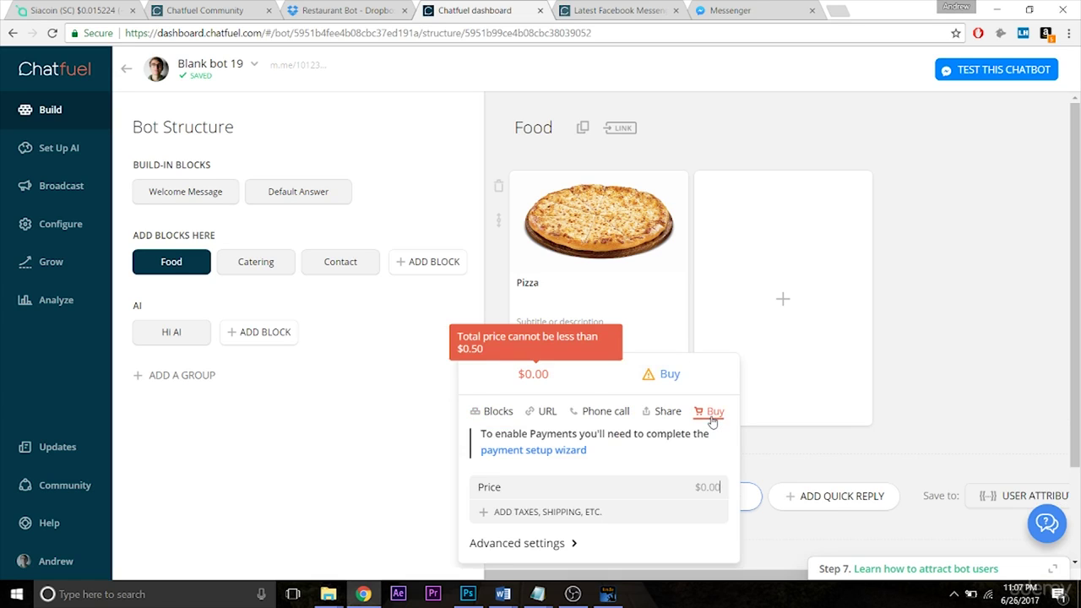
pyautogui.scroll(-2, 1073, 319)
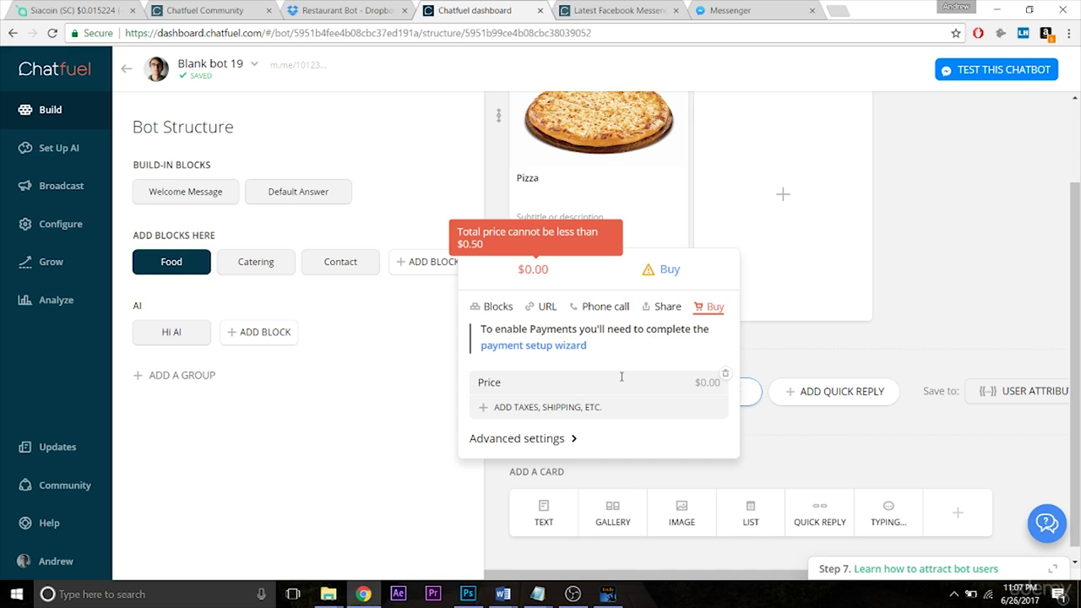
pyautogui.write('156')
pyautogui.press('BackSpace')
pyautogui.write('00')
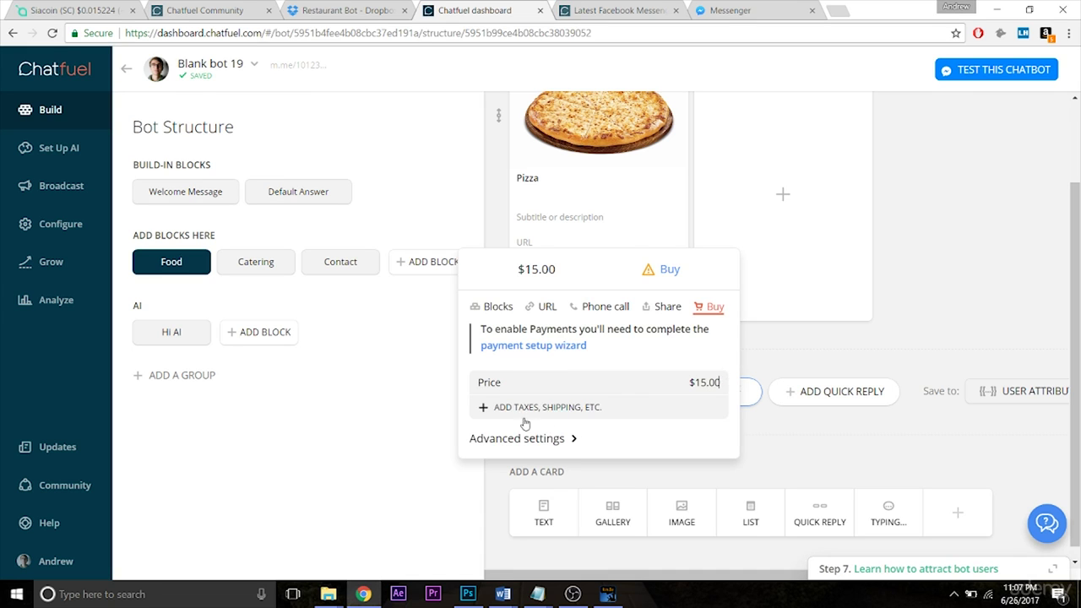
# Add and then remove a tax line, close the Buy settings, and start a bot test
pyautogui.click(500, 413)
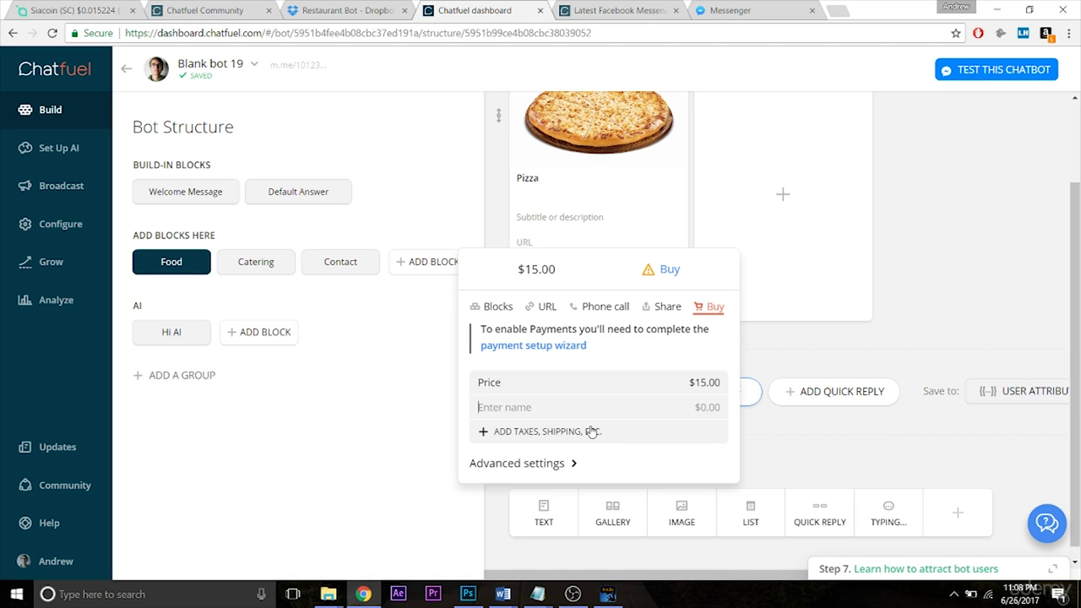
pyautogui.click(724, 407)
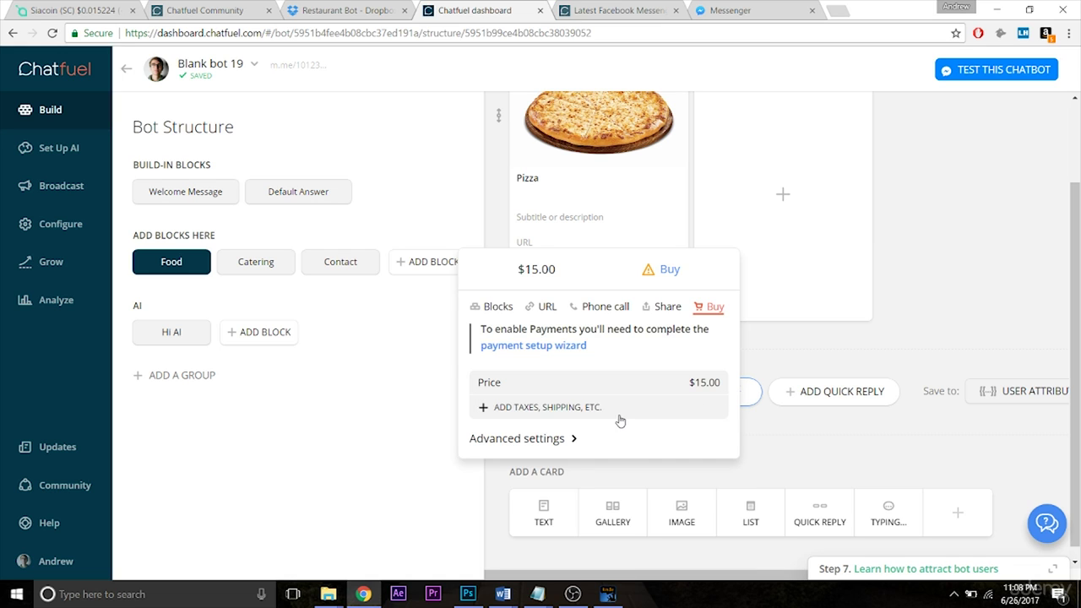
pyautogui.click(978, 307)
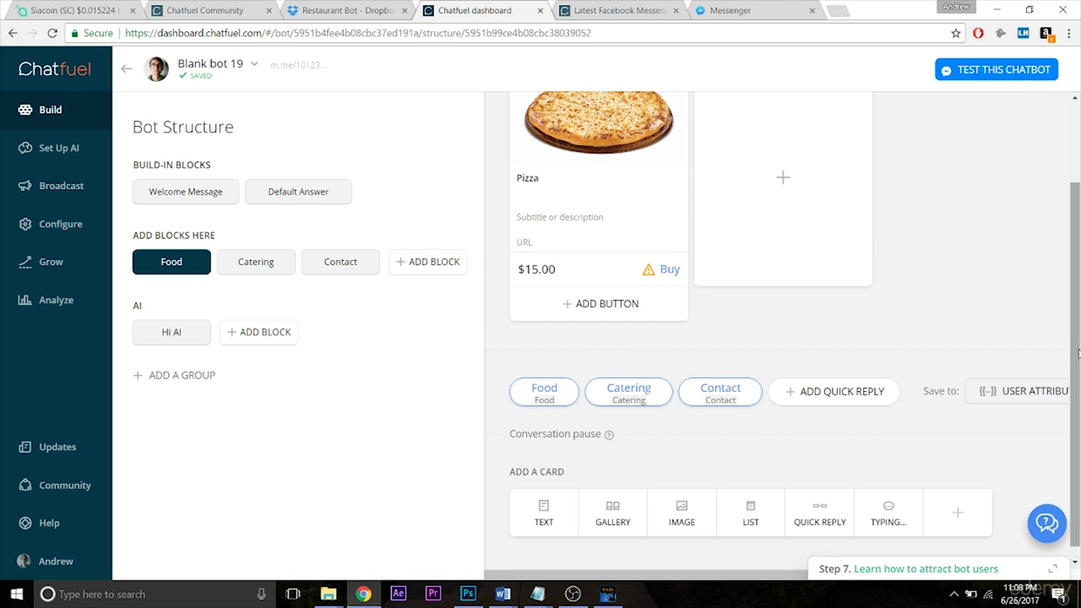
pyautogui.moveTo(1075, 354); pyautogui.dragTo(1075, 275)
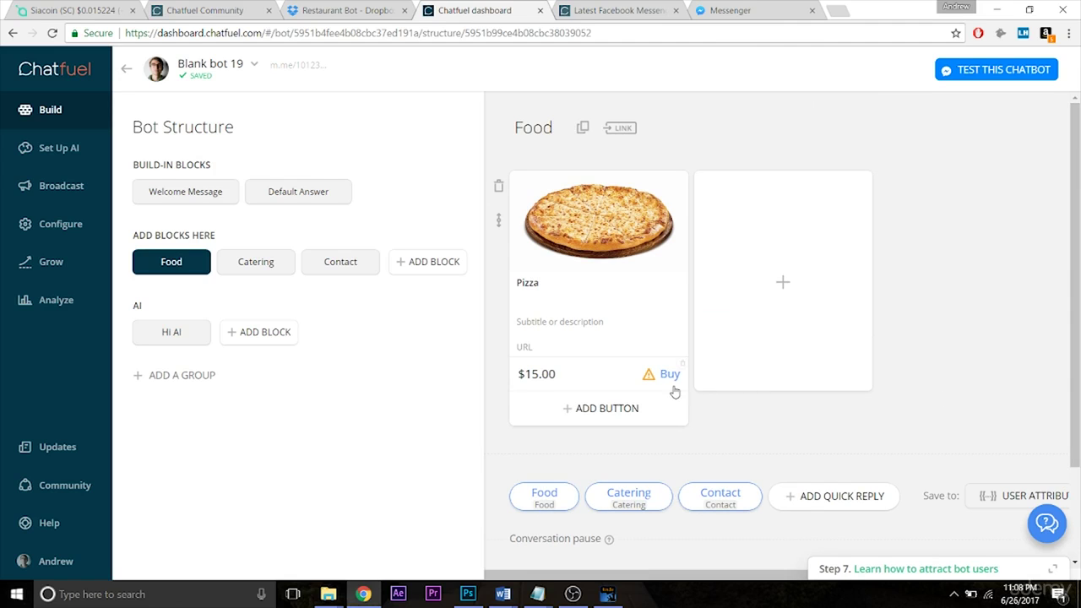
pyautogui.moveTo(651, 385)
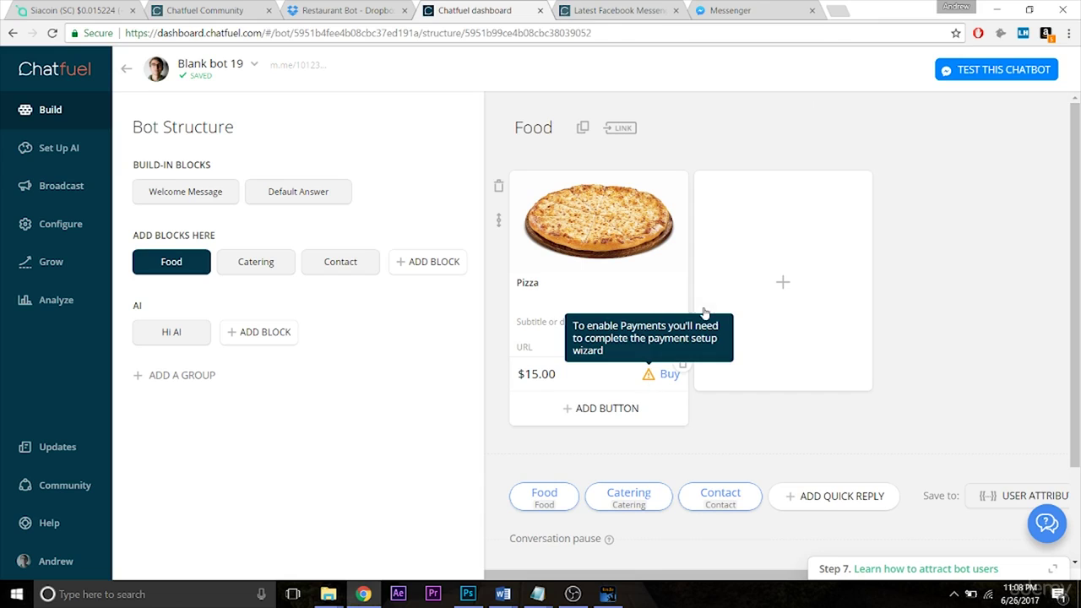
pyautogui.click(974, 73)
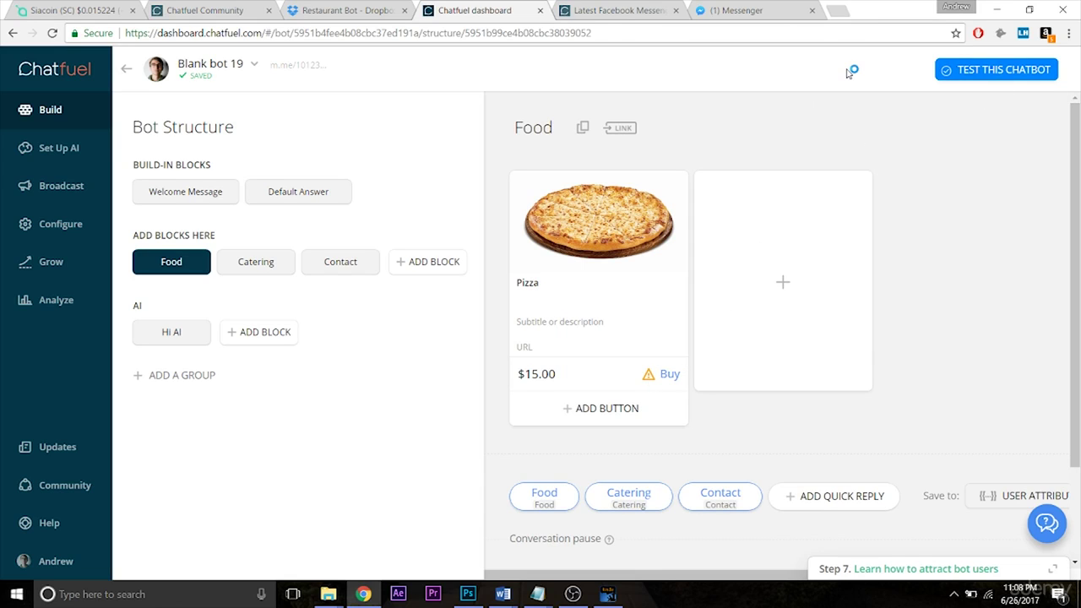
# In Messenger, request Food and tap Buy on the $15.00 Pizza card
pyautogui.click(764, 15)
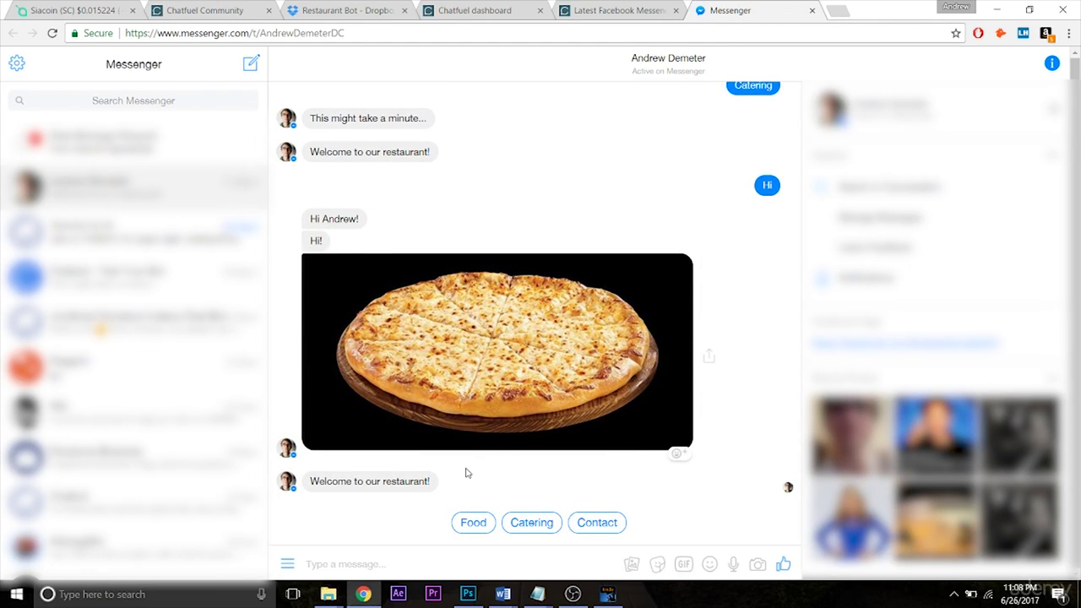
pyautogui.click(466, 522)
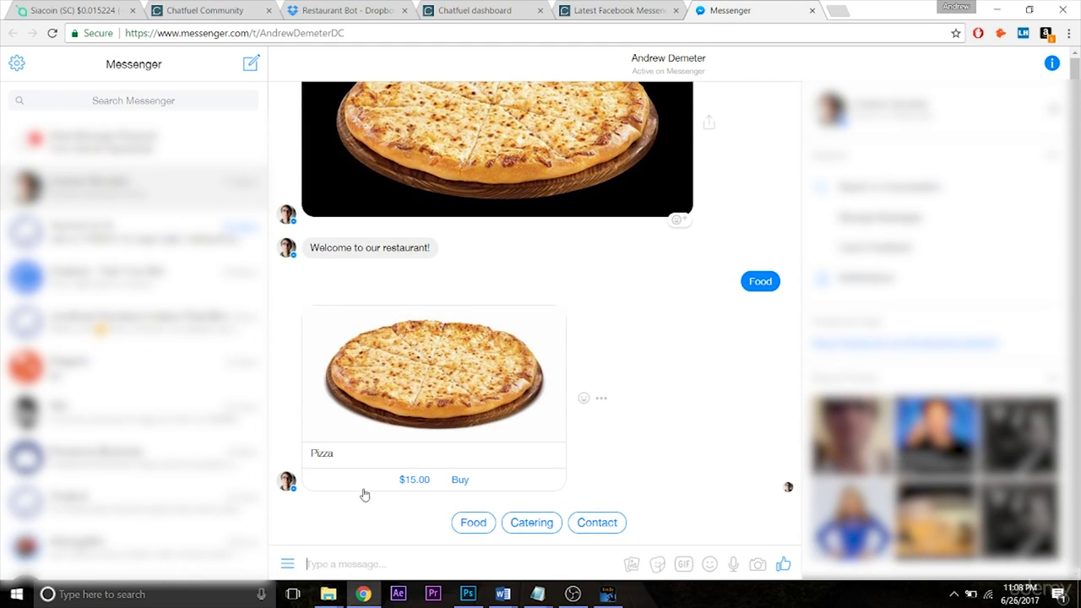
pyautogui.click(459, 479)
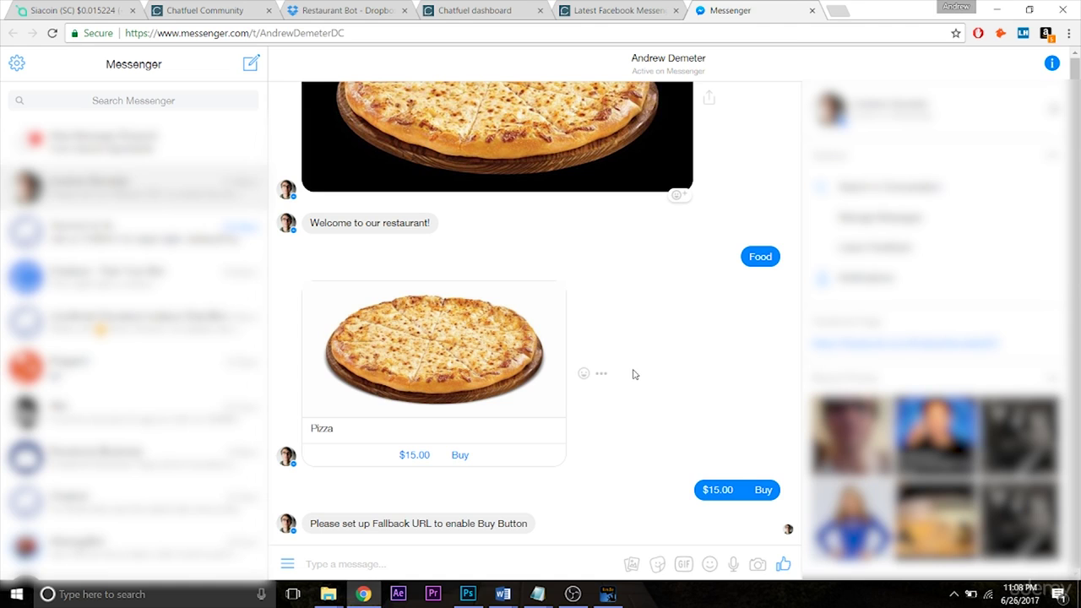
# Return to the Chatfuel dashboard tab and move it one place right
pyautogui.click(643, 12)
pyautogui.click(734, 13)
pyautogui.click(457, 11)
pyautogui.moveTo(457, 11); pyautogui.dragTo(591, 11)
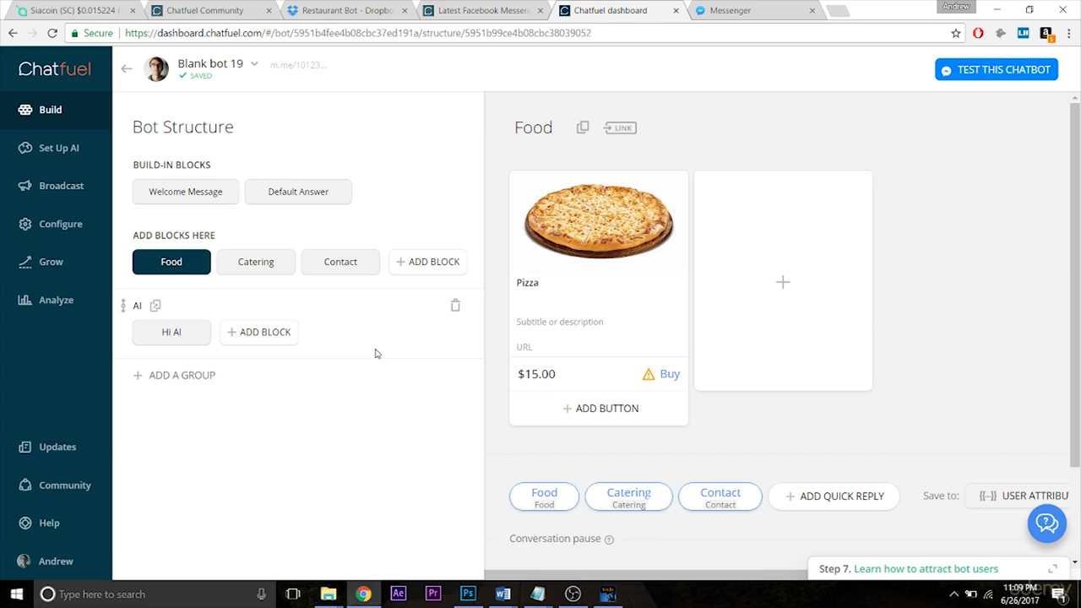
# In Configure, scroll to the Payments card and start the payment setup
pyautogui.click(66, 230)
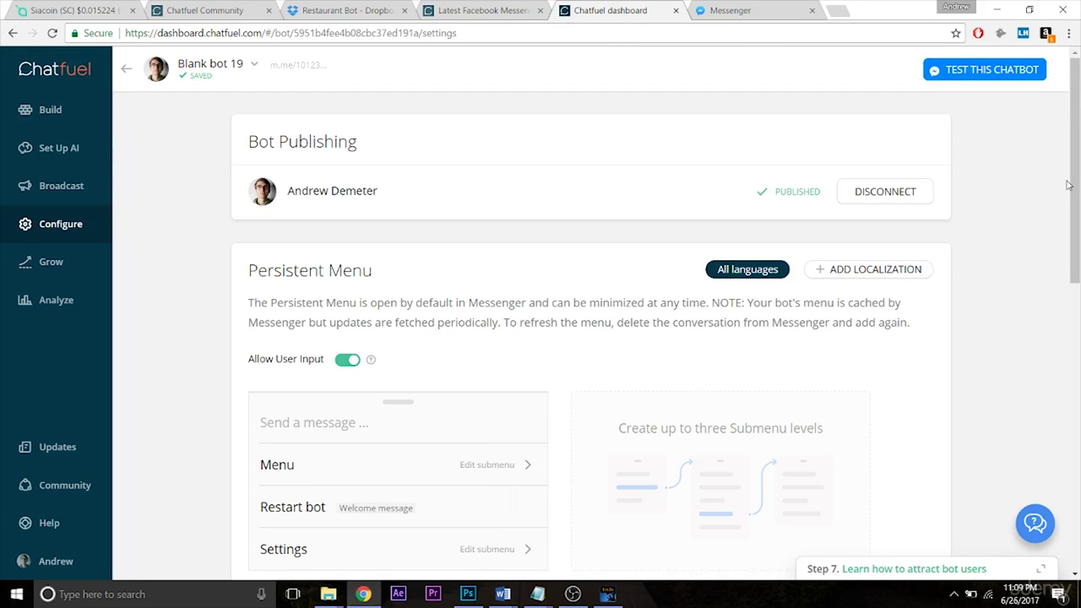
pyautogui.moveTo(1074, 184); pyautogui.dragTo(1079, 344)
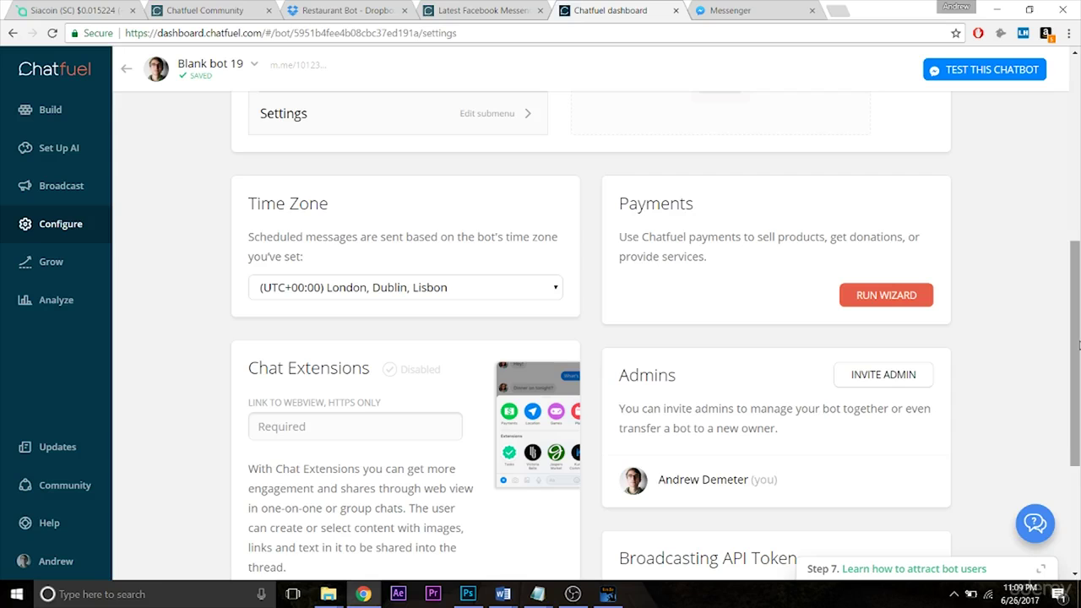
pyautogui.scroll(-1, 1078, 344)
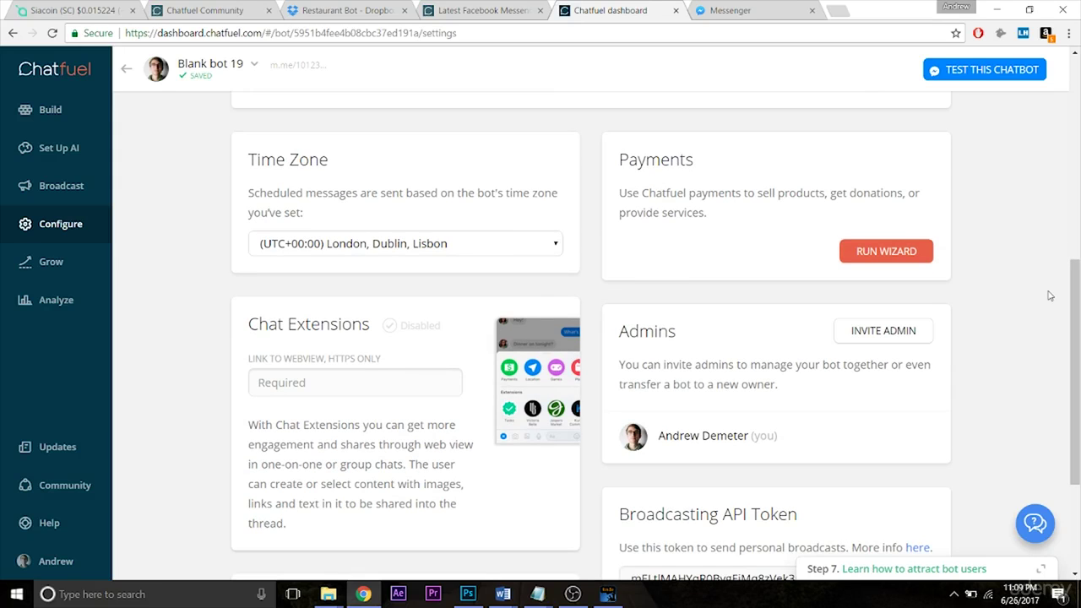
pyautogui.click(912, 252)
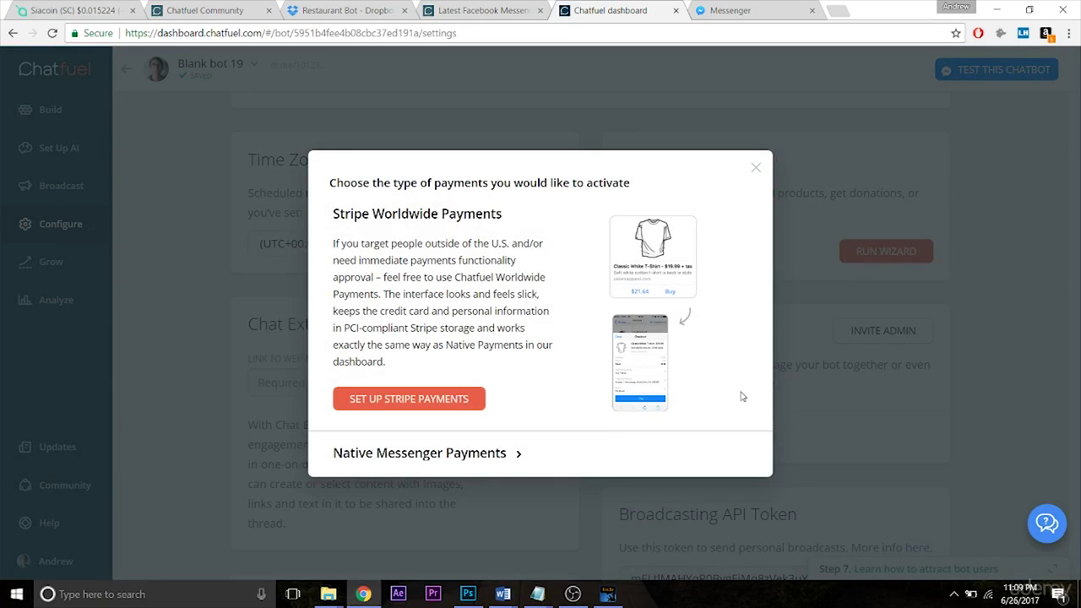
# Look over Native Messenger Payments, then choose Stripe Worldwide Payments instead
pyautogui.click(517, 456)
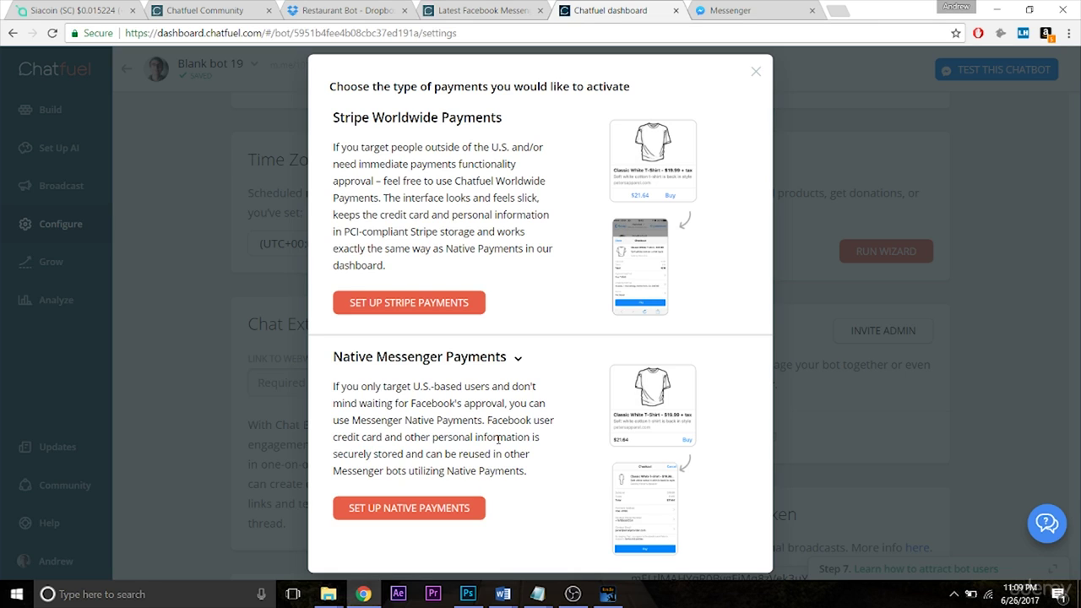
pyautogui.click(521, 366)
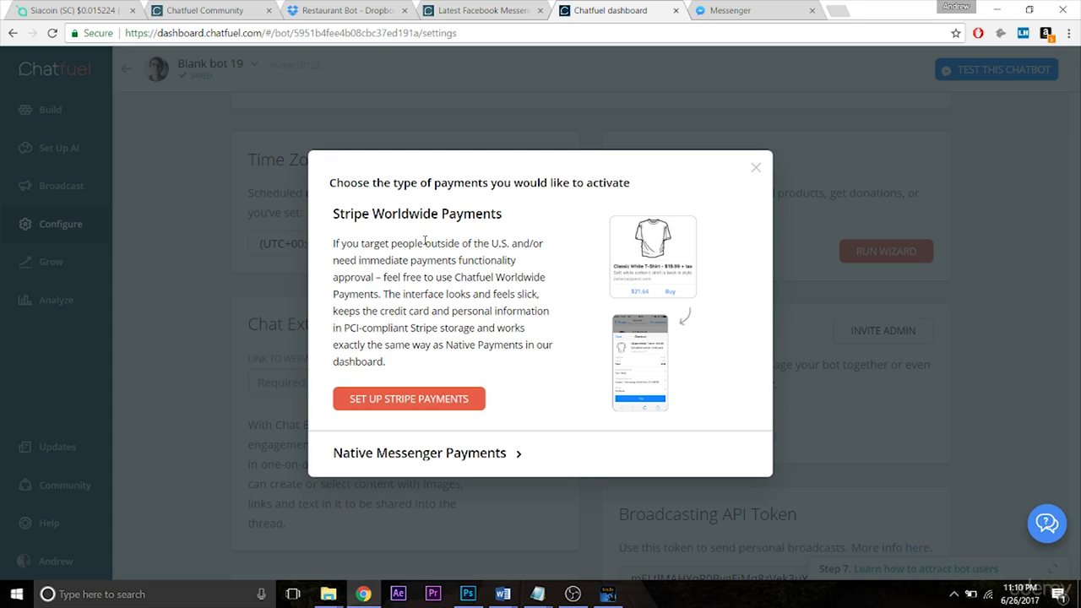
pyautogui.click(454, 408)
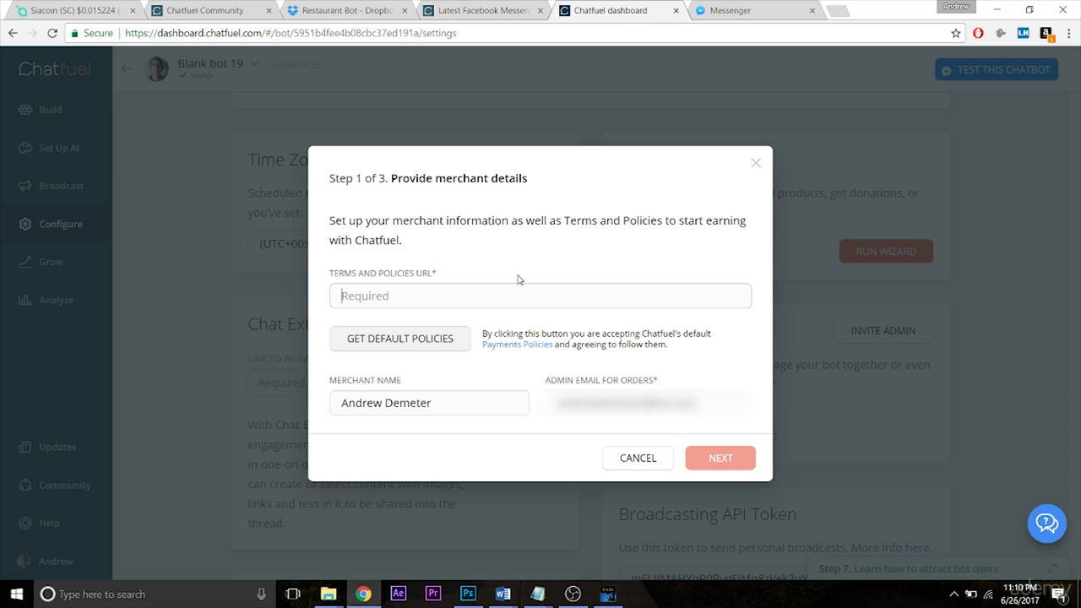
# Use Chatfuel's default policies link and set the merchant name to 'Pizza Restaurant'
pyautogui.click(424, 340)
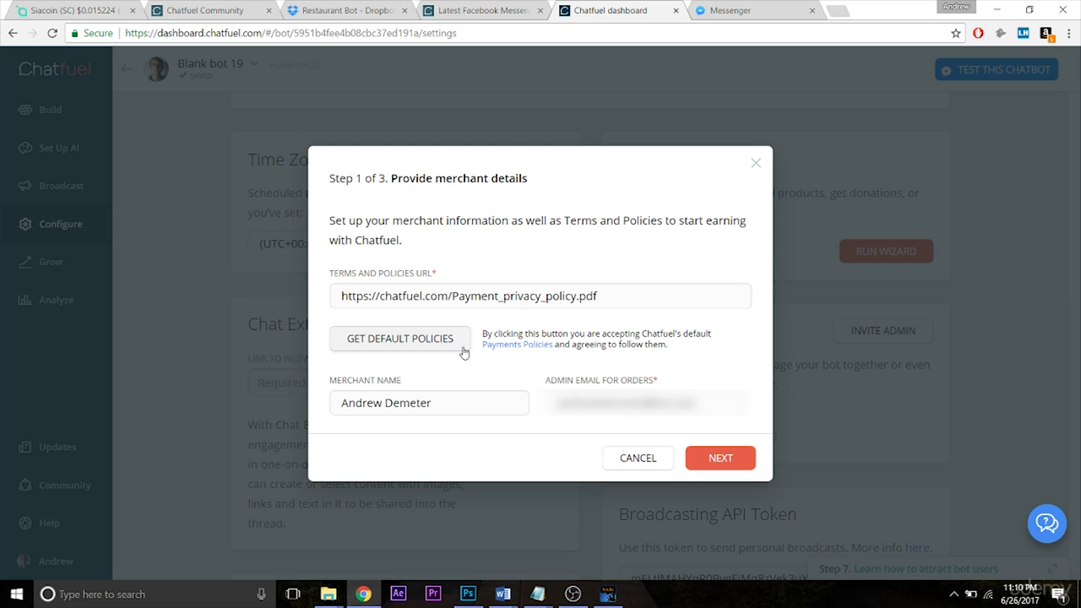
pyautogui.click(339, 404)
pyautogui.moveTo(433, 404); pyautogui.dragTo(337, 403)
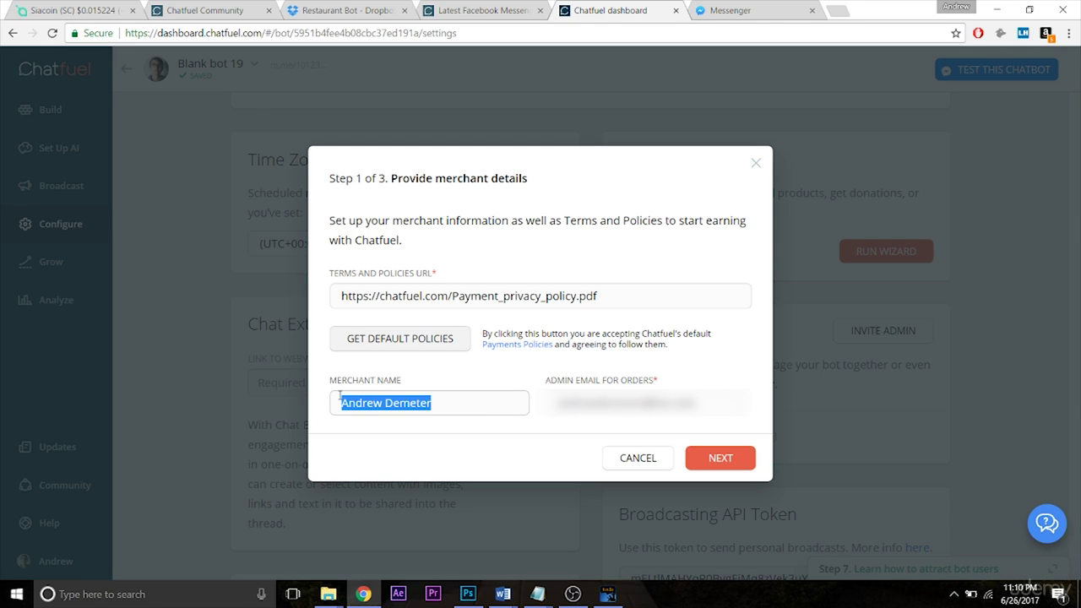
pyautogui.press('BackSpace')
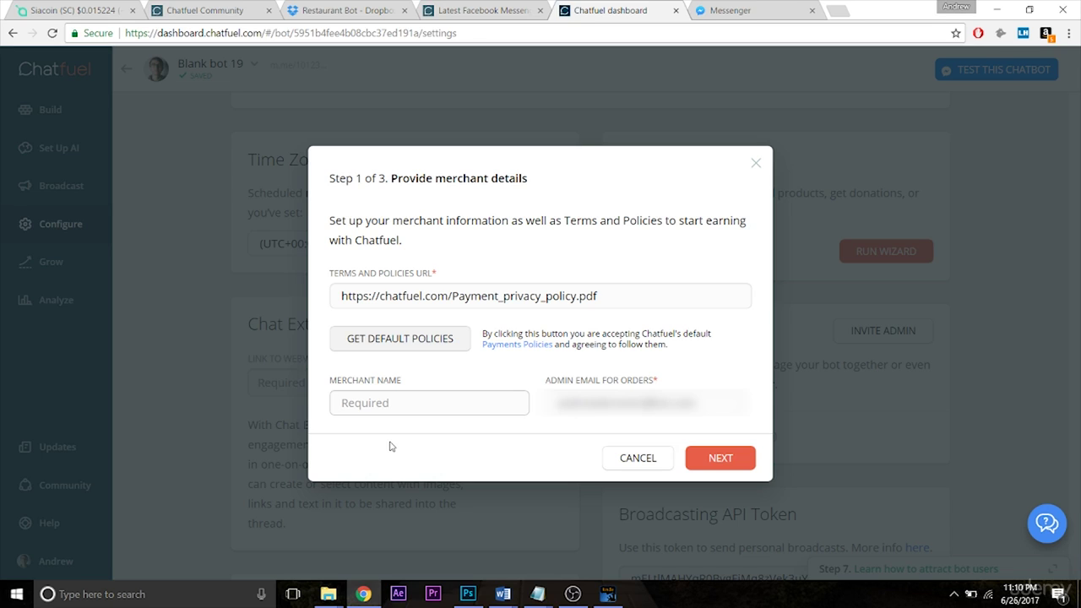
pyautogui.write('Pizza Restaurant')
pyautogui.click(715, 459)
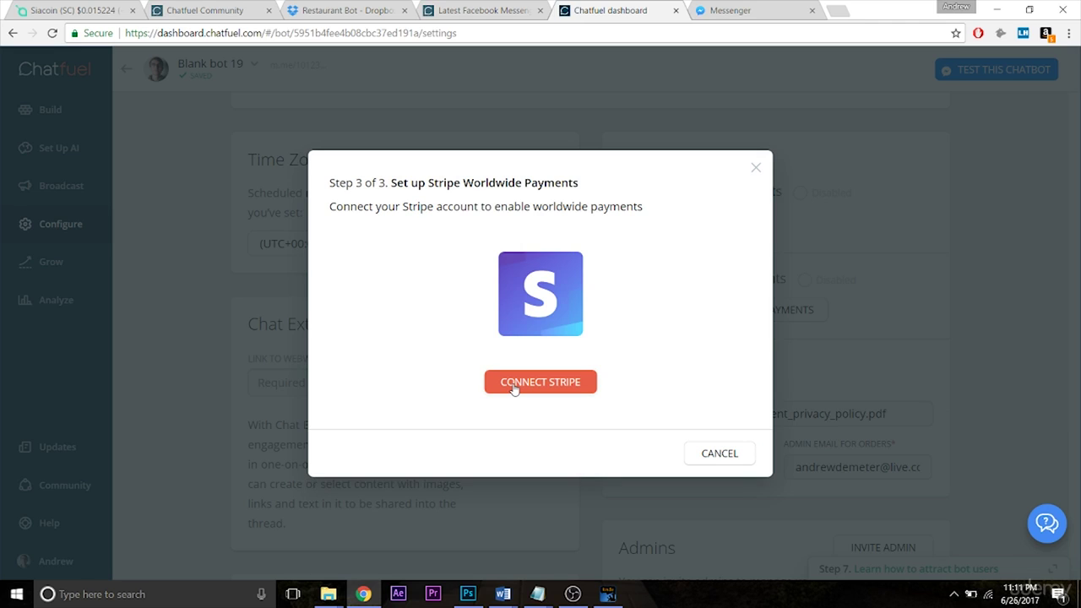
pyautogui.click(514, 387)
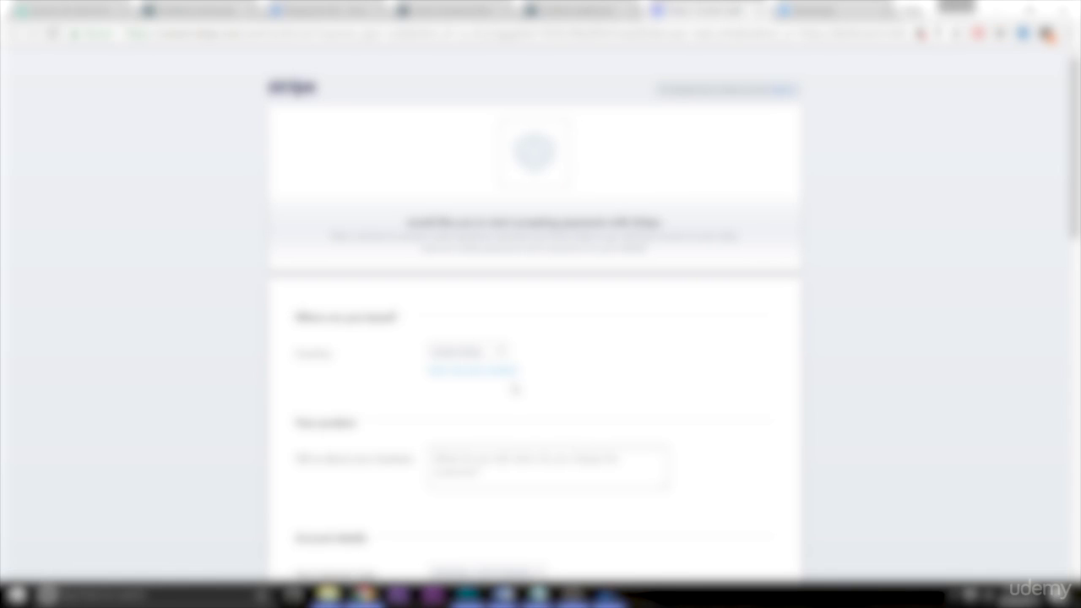
# Sign in to Stripe with the account email and password
pyautogui.moveTo(1074, 149)
pyautogui.mouseDown()
pyautogui.moveTo(1074, 473)
pyautogui.moveTo(1074, 149)
pyautogui.mouseUp()
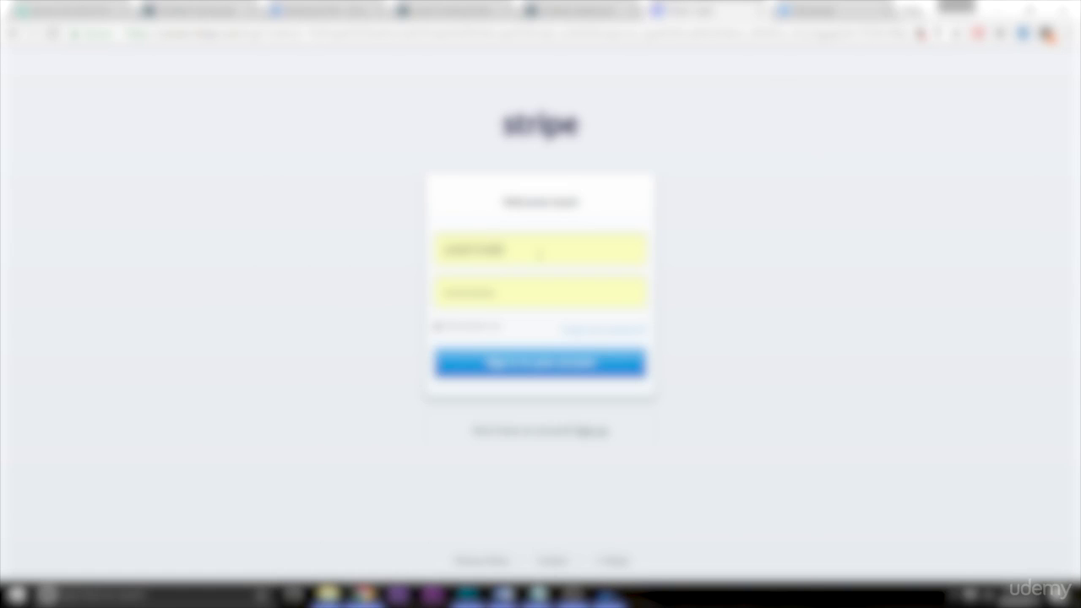
pyautogui.click(579, 250)
pyautogui.hotkey('ctrl', 'a')
pyautogui.write('contact')
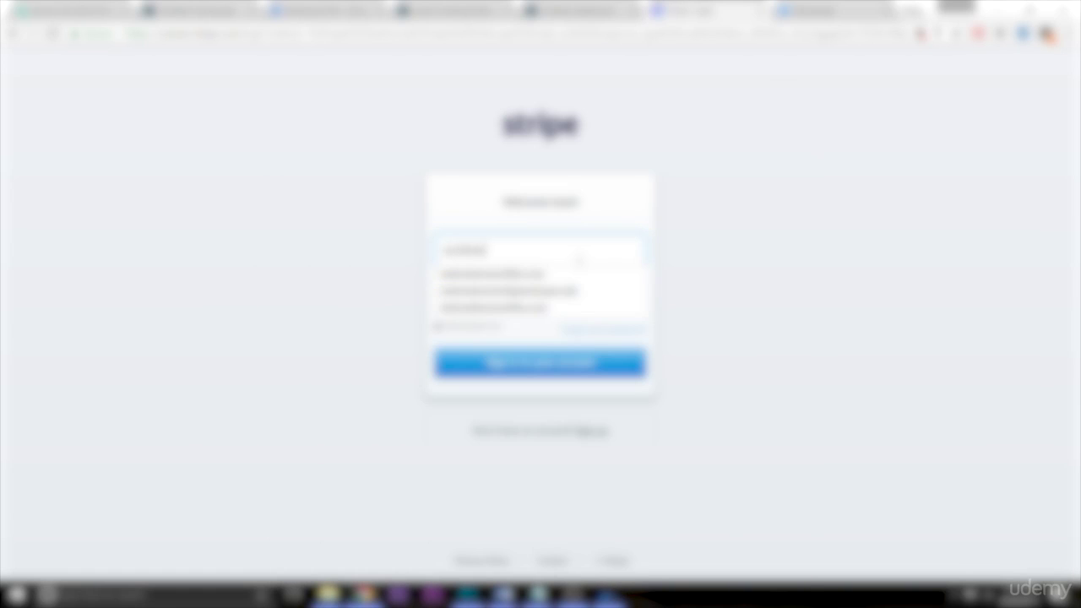
pyautogui.write('@')
pyautogui.press('Down')
pyautogui.press('Tab')
pyautogui.press('BackSpace')
pyautogui.write('•••••')
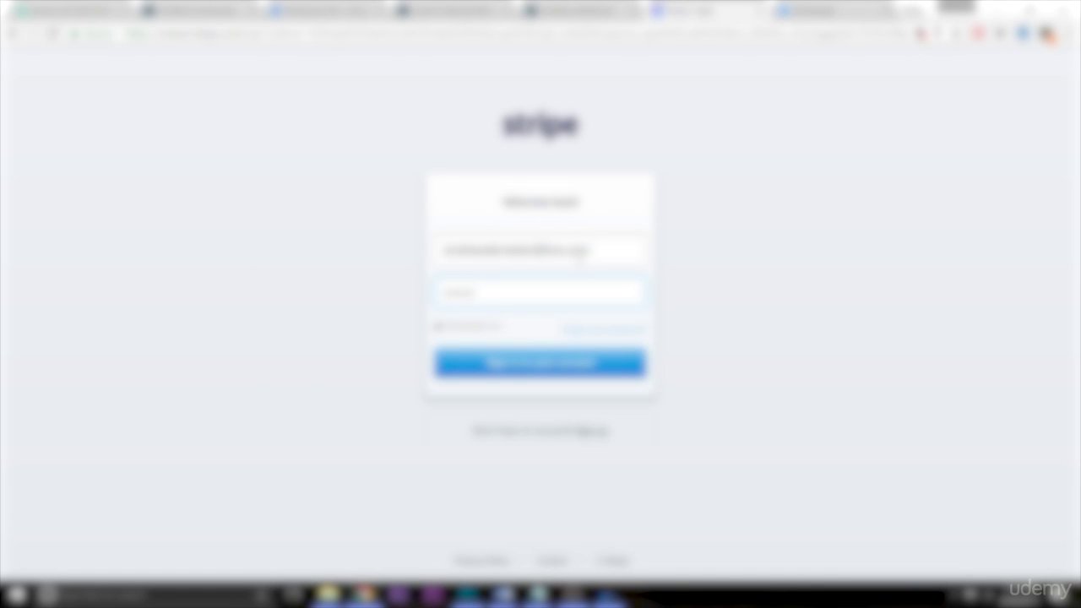
pyautogui.write('•••')
pyautogui.click(573, 368)
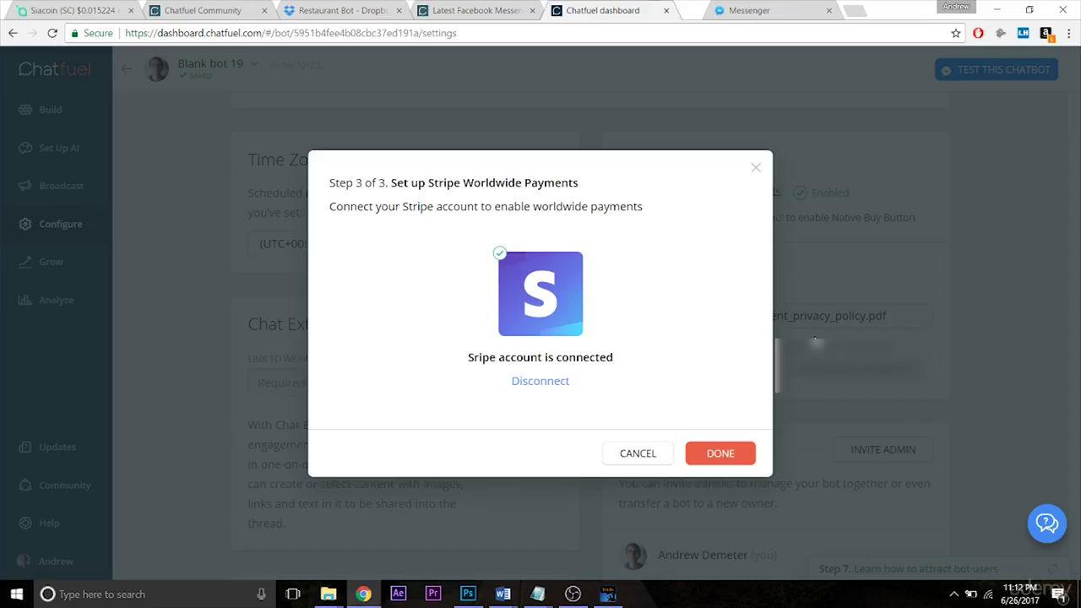
# Finish the Stripe setup and send the bot to Messenger for testing
pyautogui.click(714, 461)
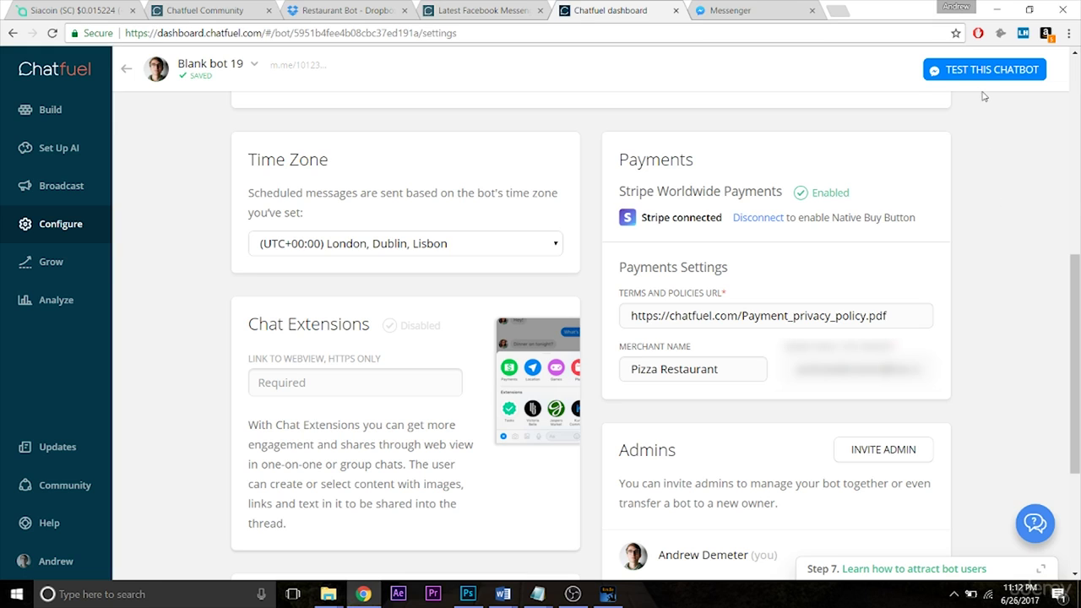
pyautogui.click(959, 74)
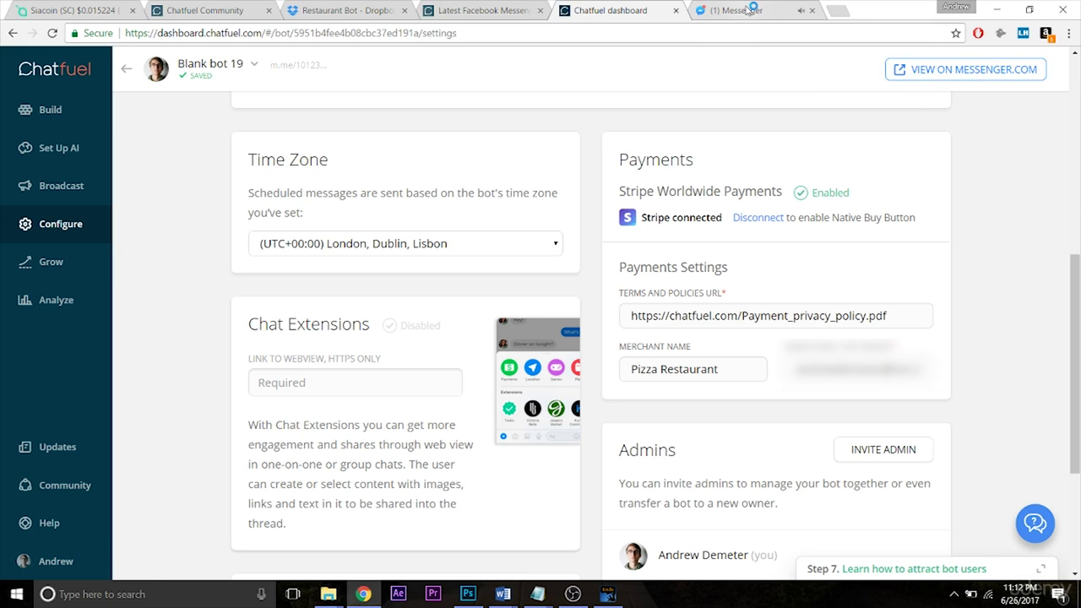
# In the Messenger chat, pick Food and buy the $15.00 Pizza to reach checkout
pyautogui.click(750, 10)
pyautogui.click(479, 521)
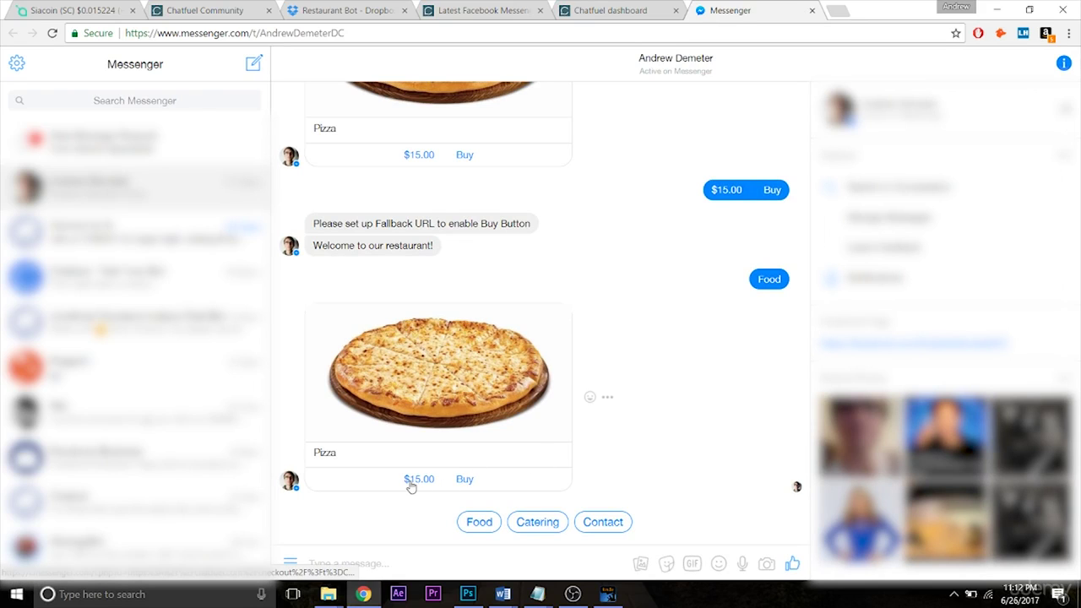
pyautogui.click(436, 487)
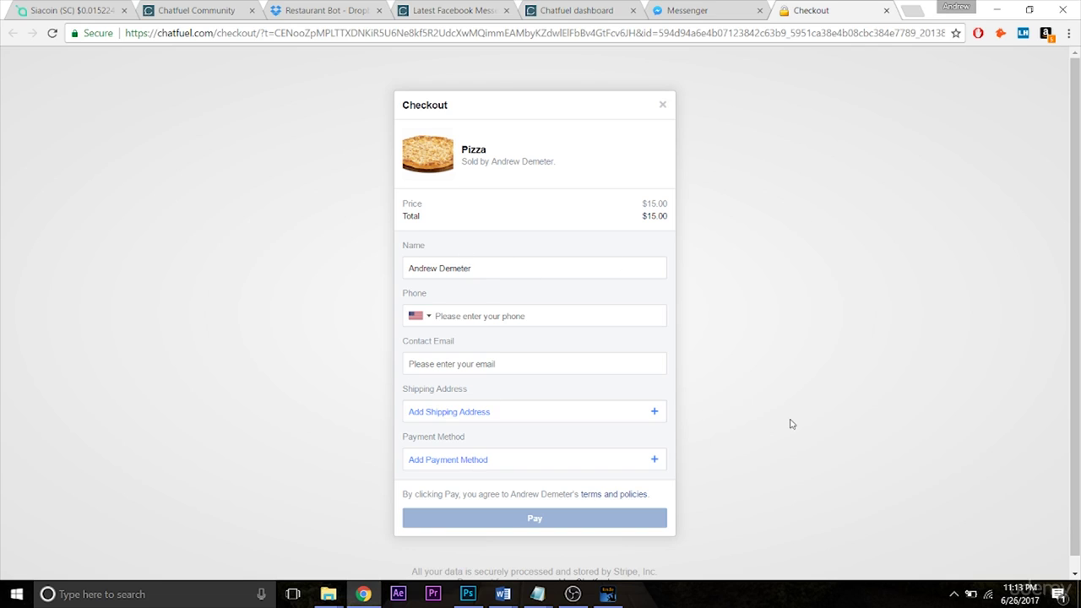
# Return from checkout to the Chatfuel dashboard showing Stripe connected for Pizza Restaurant
pyautogui.click(718, 10)
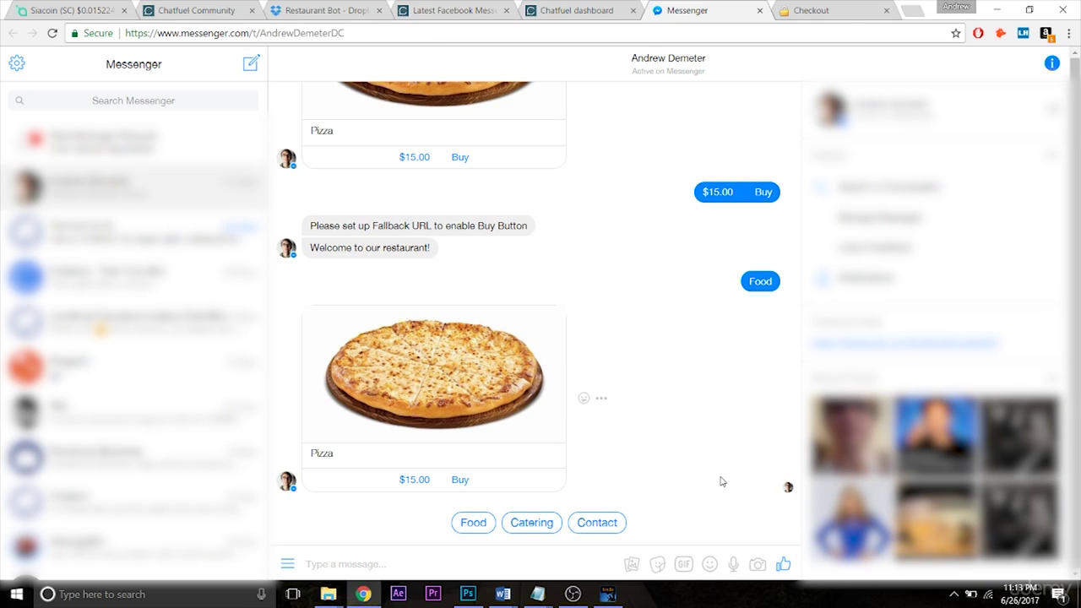
pyautogui.click(591, 13)
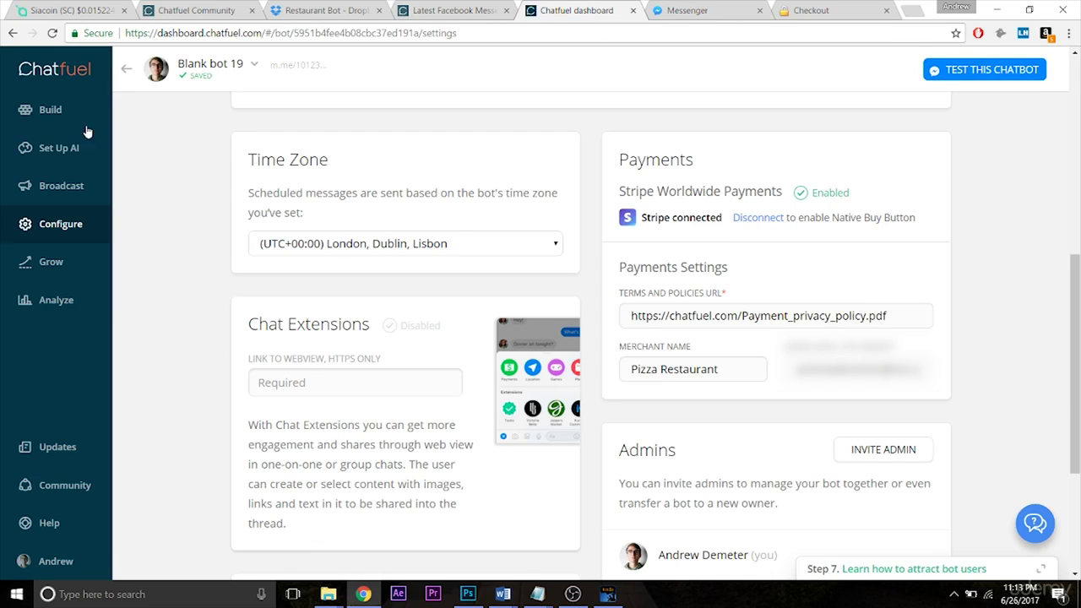
# Open the Pizza card's $15.00 Buy button settings in the Food block
pyautogui.click(56, 120)
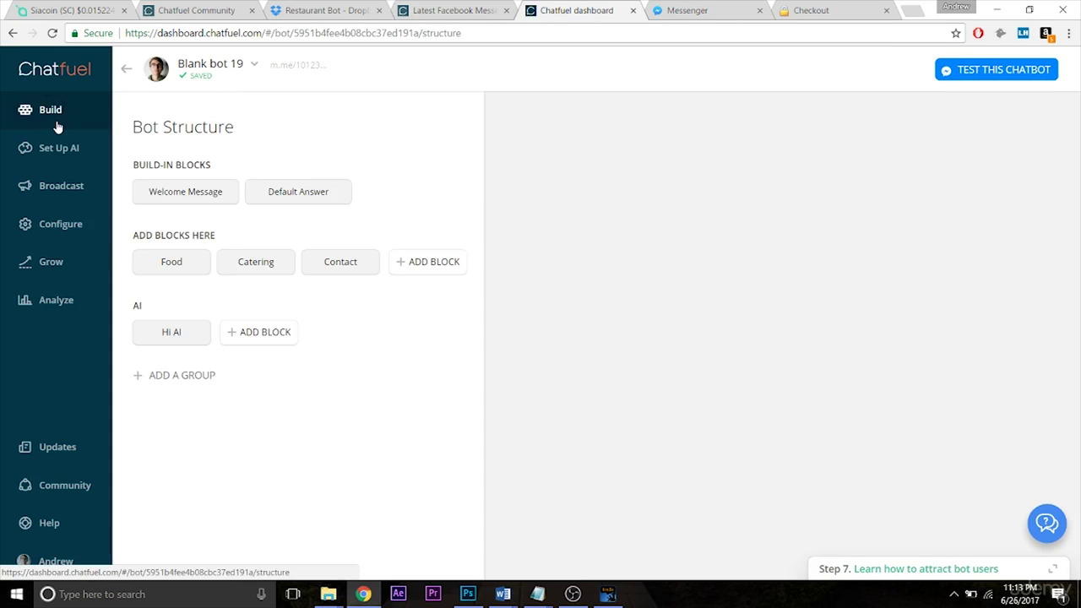
pyautogui.click(168, 264)
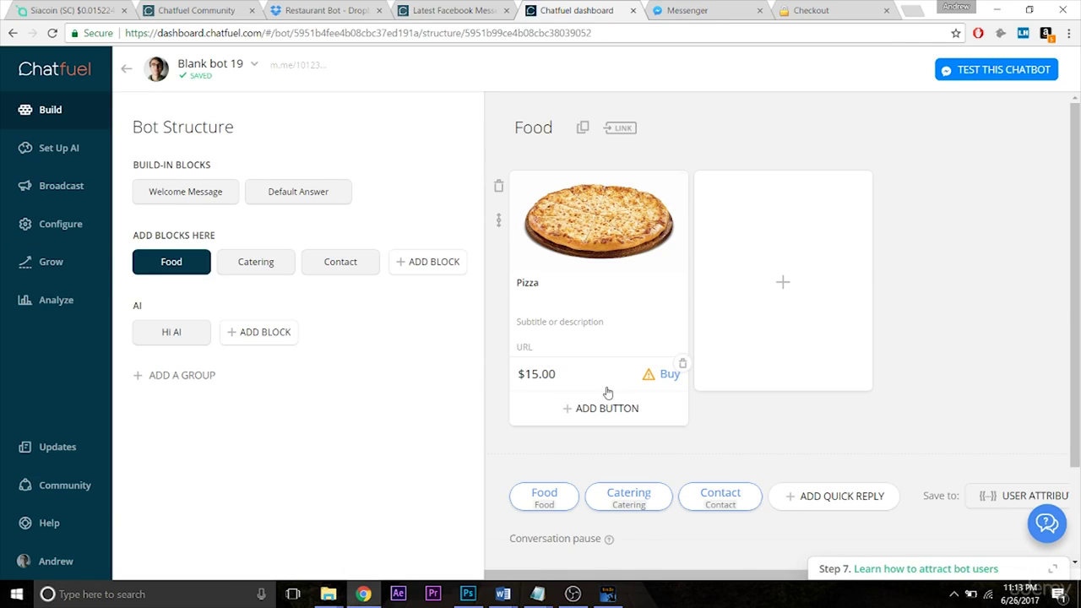
pyautogui.click(668, 373)
# Under Advanced settings, untick Shipping address and Phone so only name and email are requested
pyautogui.scroll(-1, 1055, 336)
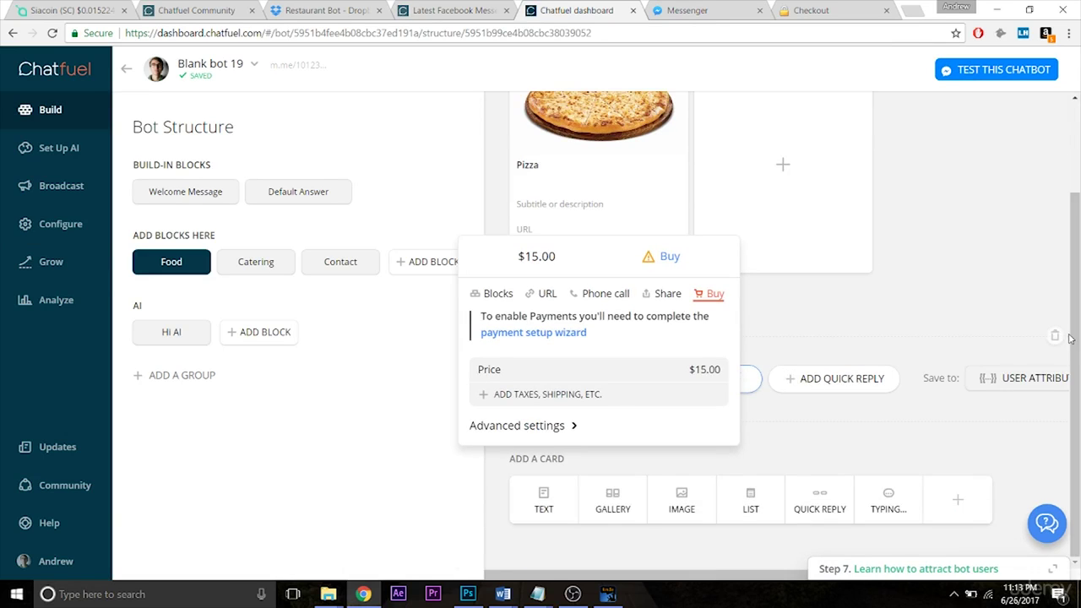
pyautogui.click(570, 425)
pyautogui.moveTo(1077, 270); pyautogui.dragTo(1077, 313)
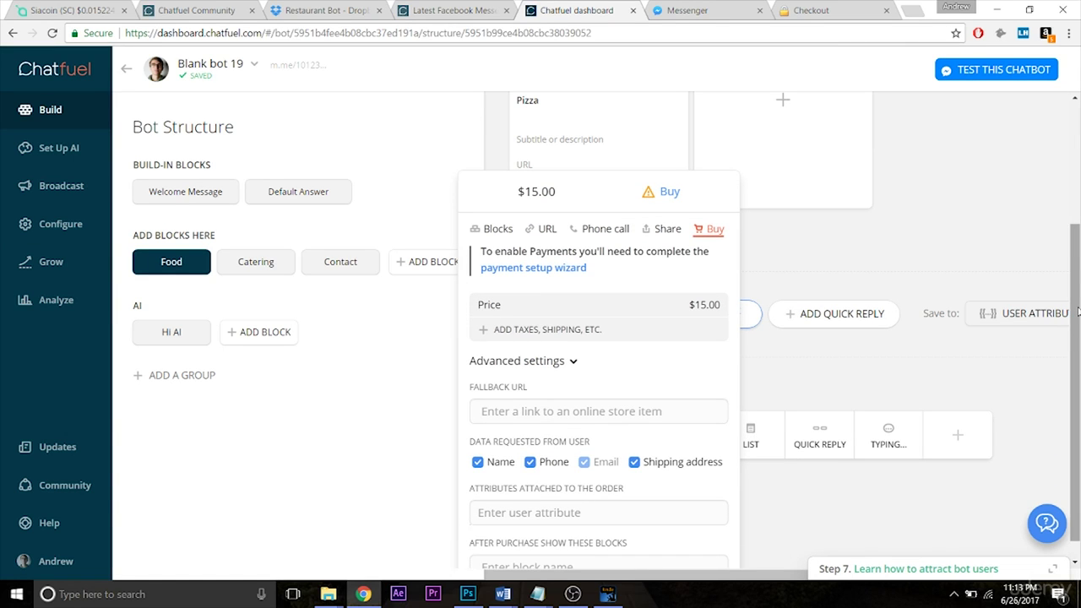
pyautogui.moveTo(1077, 313); pyautogui.dragTo(1076, 342)
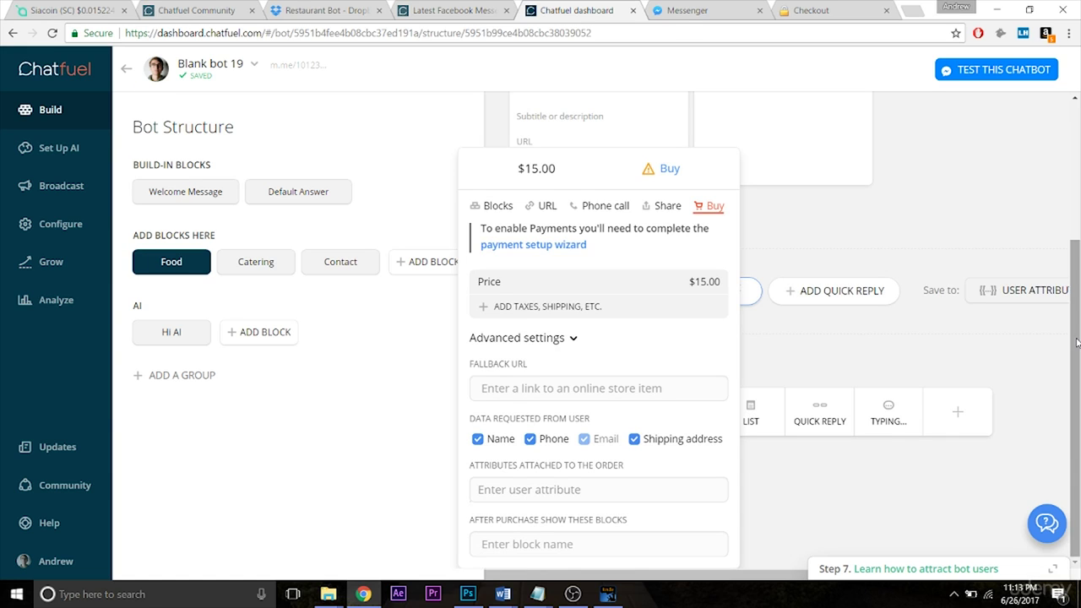
pyautogui.click(634, 440)
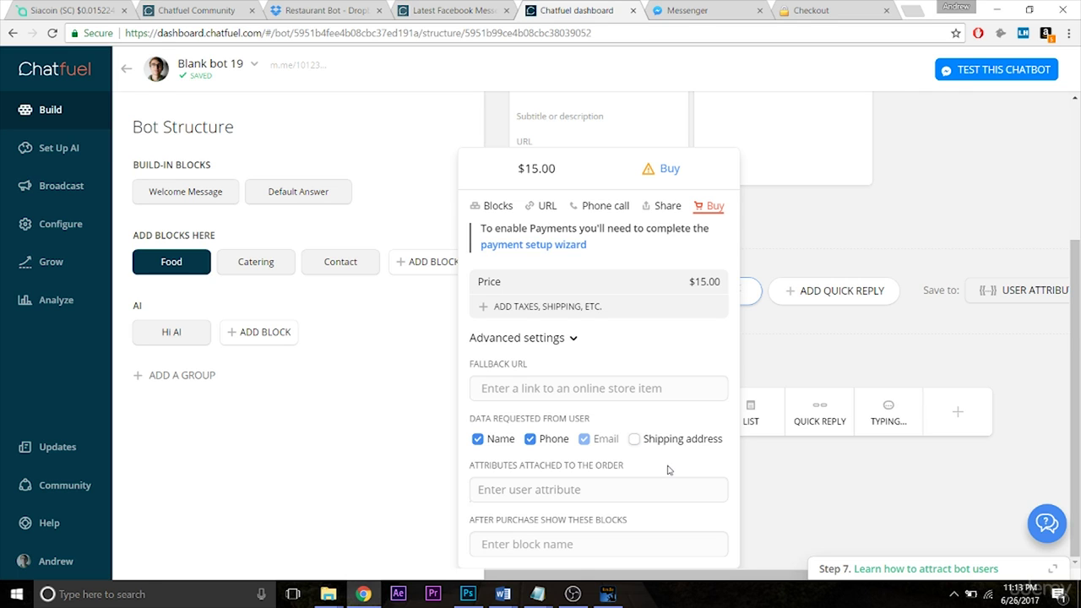
pyautogui.click(531, 441)
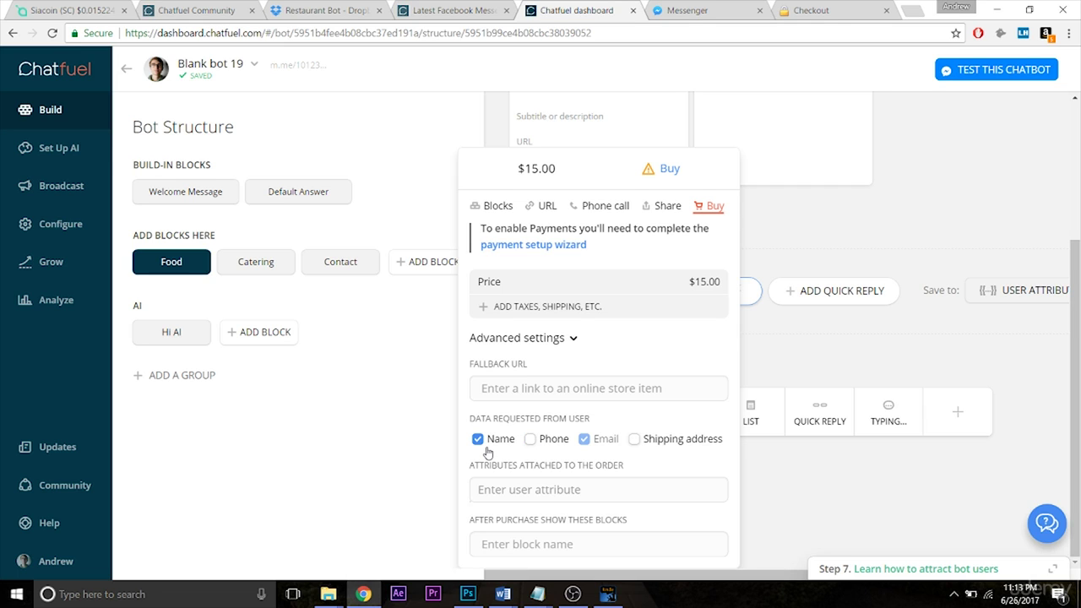